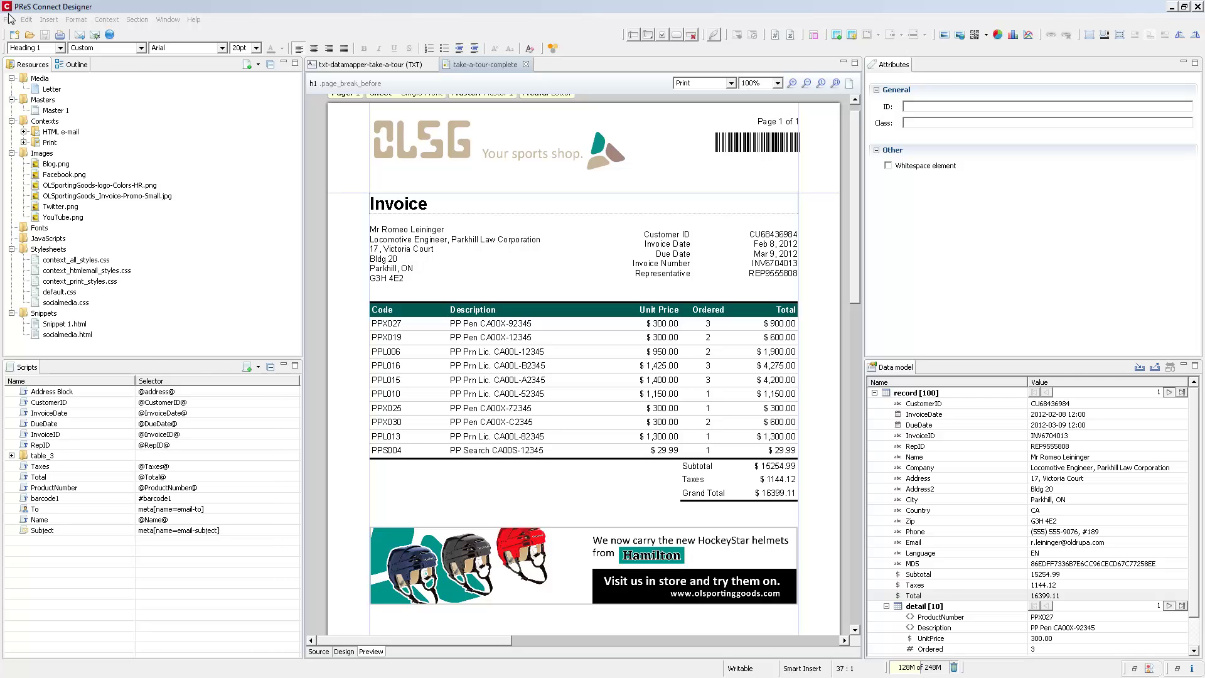
- Start a new output creation print preset and set its printer model to Generic PDF
click(9, 22)
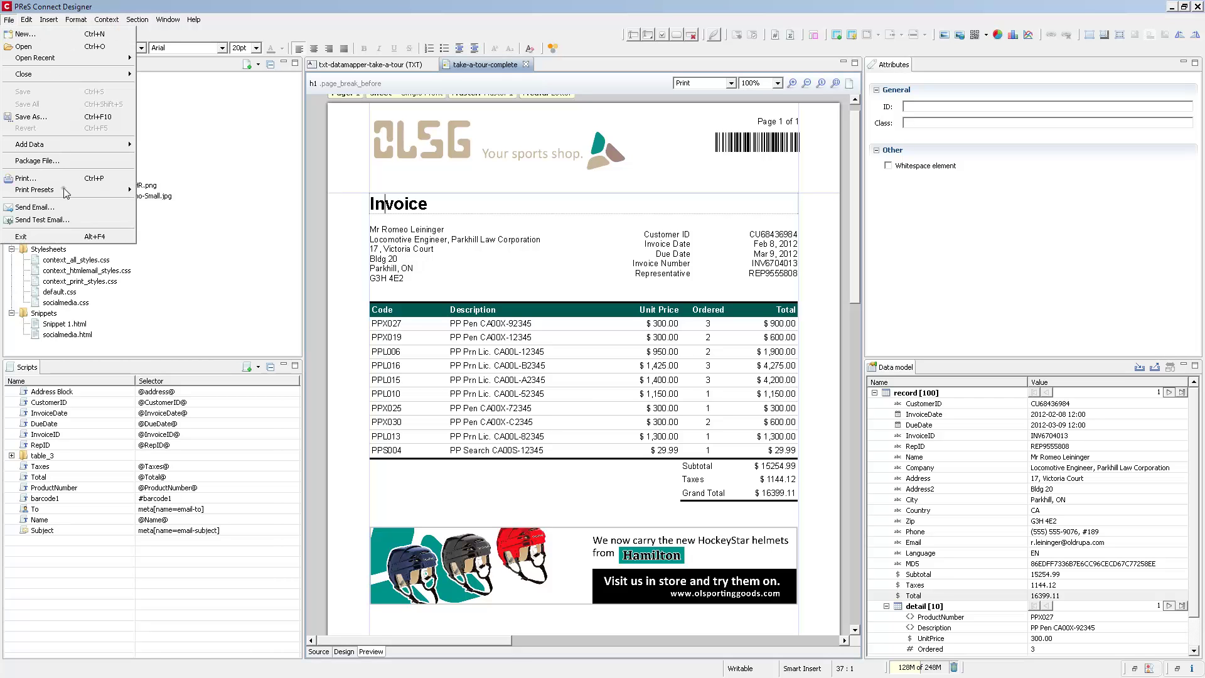
mouse_move(66, 194)
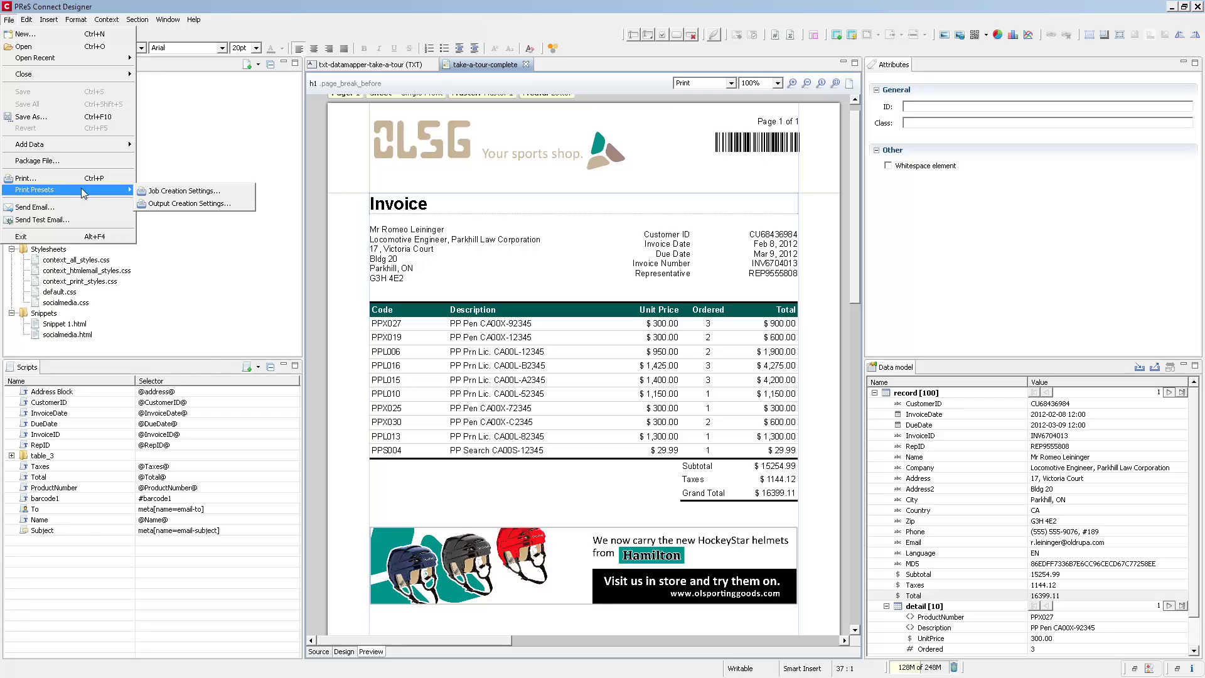
click(168, 204)
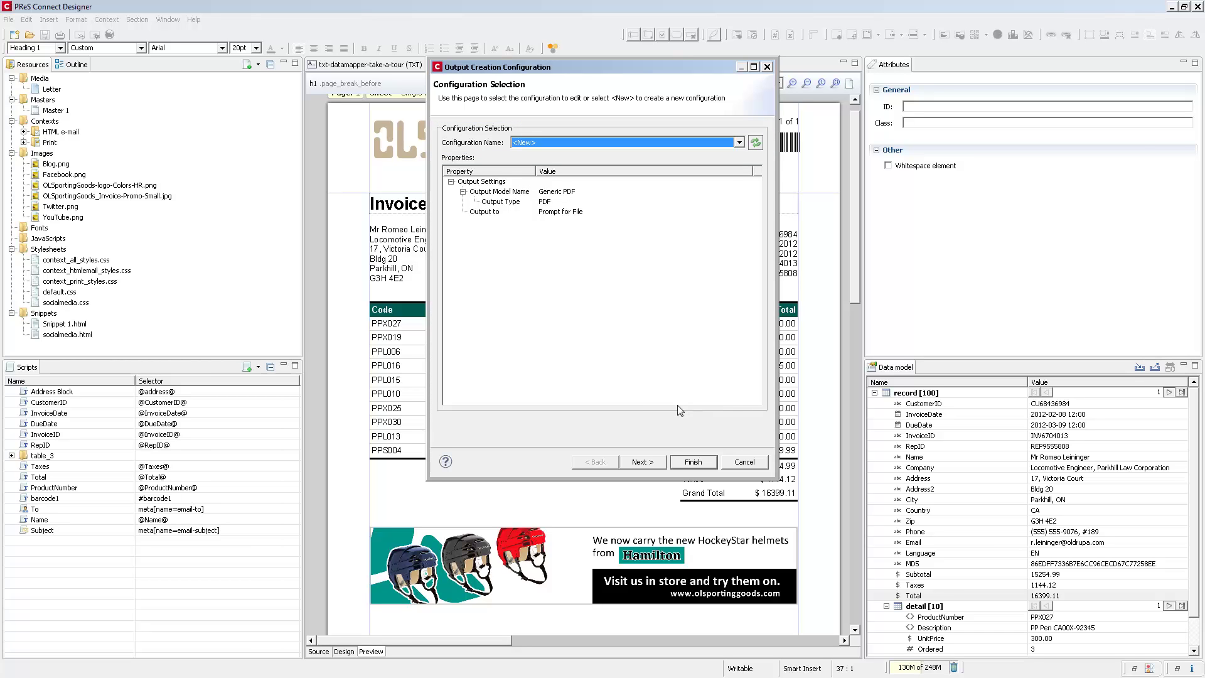
click(643, 465)
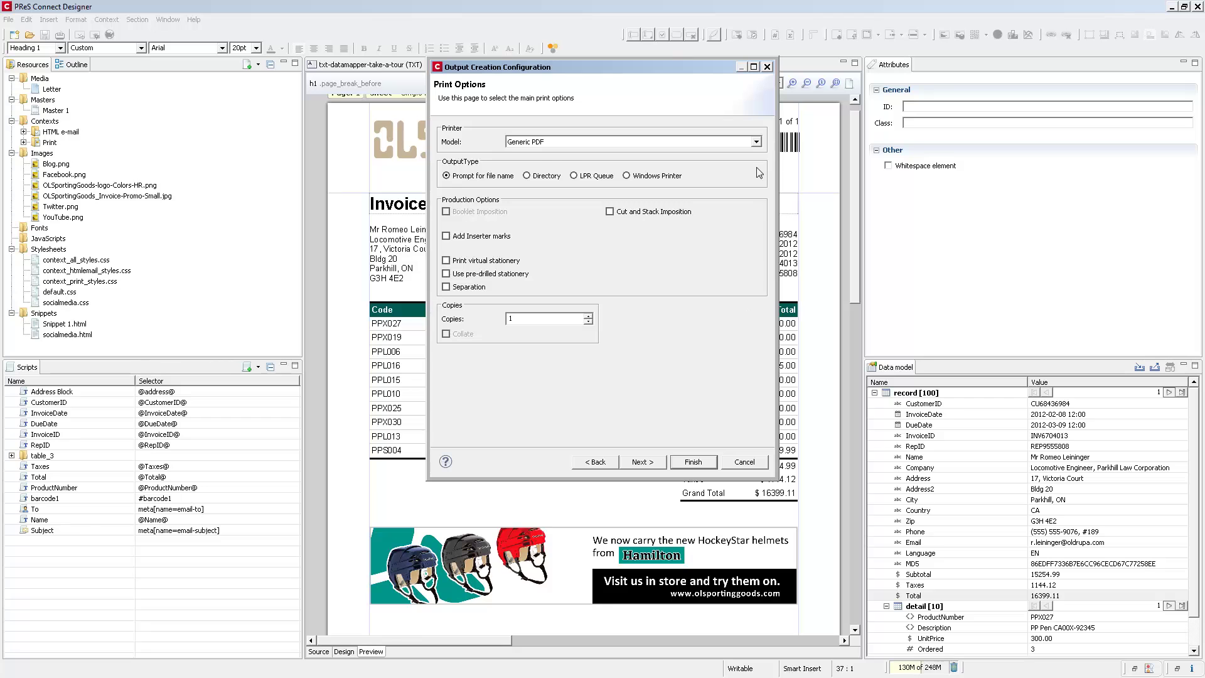
click(757, 143)
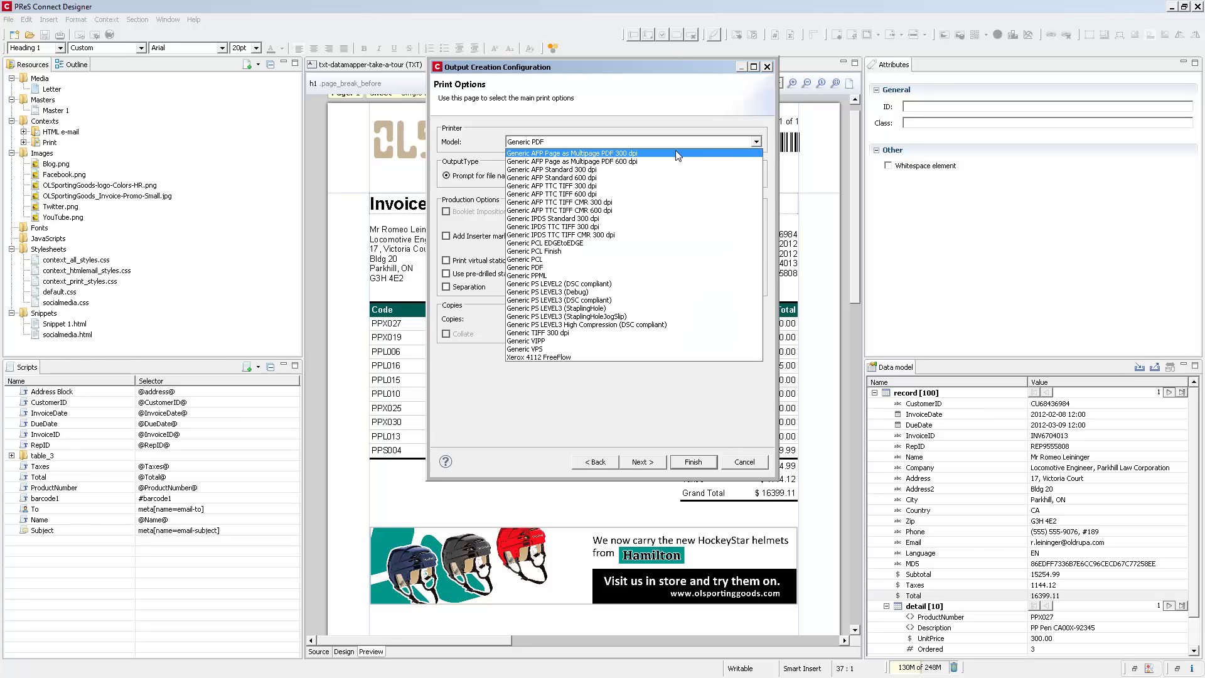
click(593, 268)
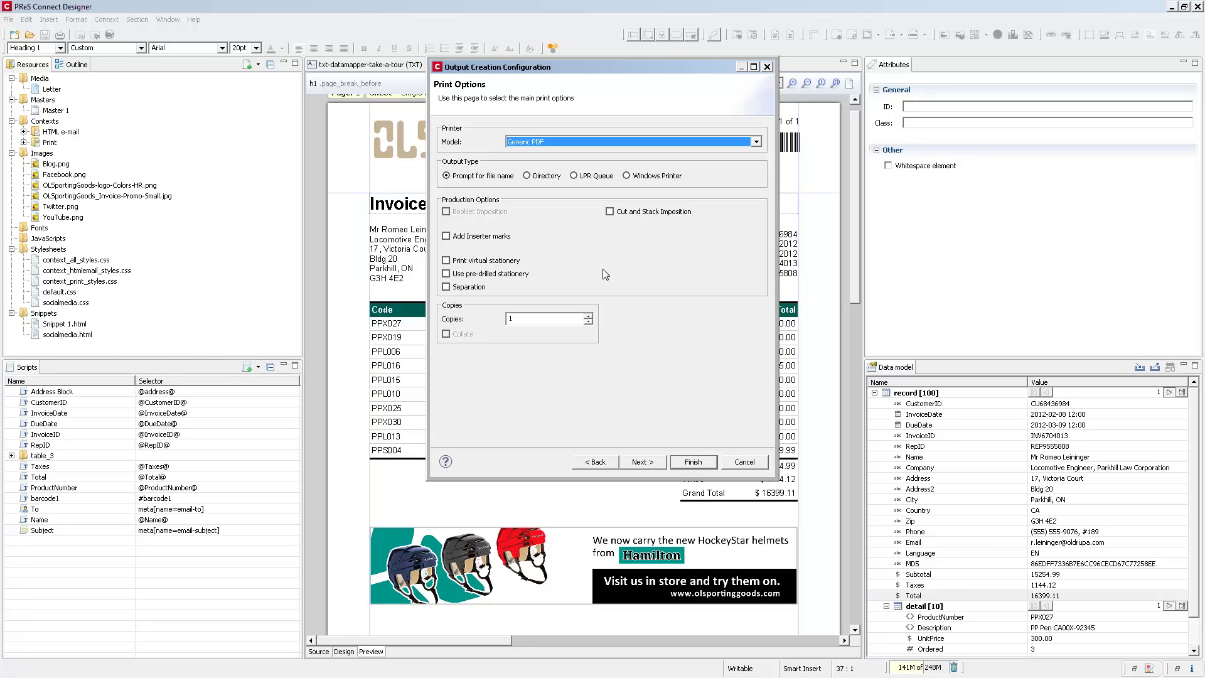
- Keep the output type on prompting for a file name and enable cut and stack imposition, inserter marks and separation
click(656, 182)
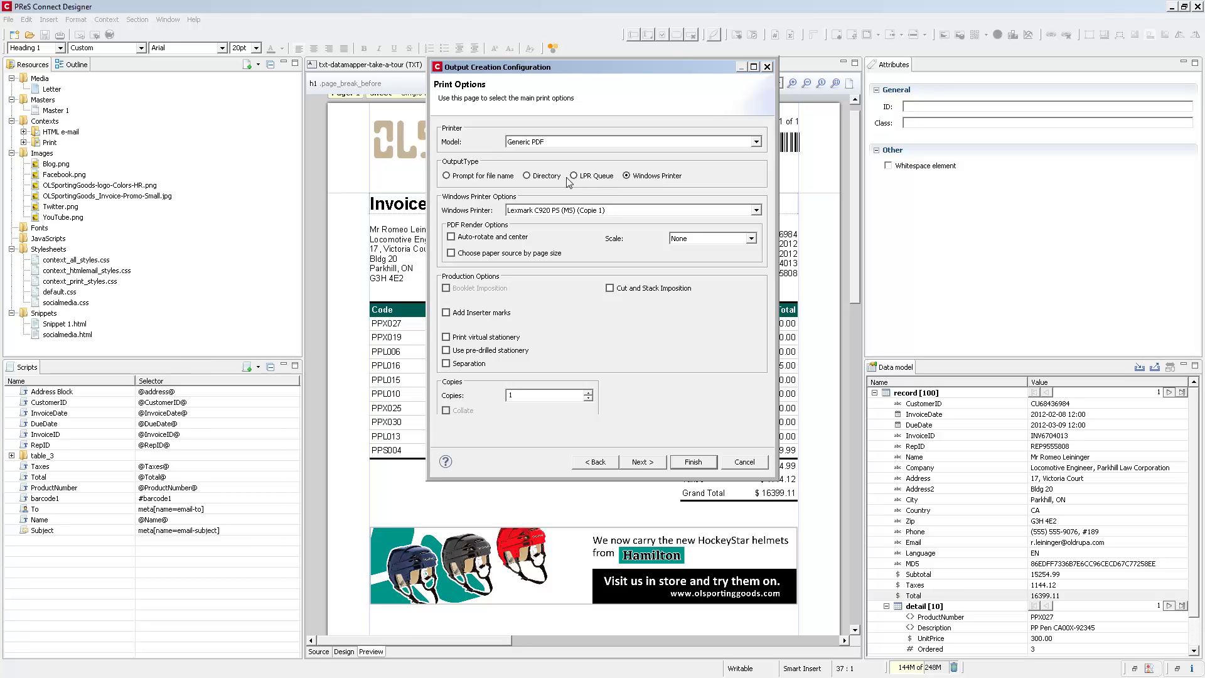
click(480, 178)
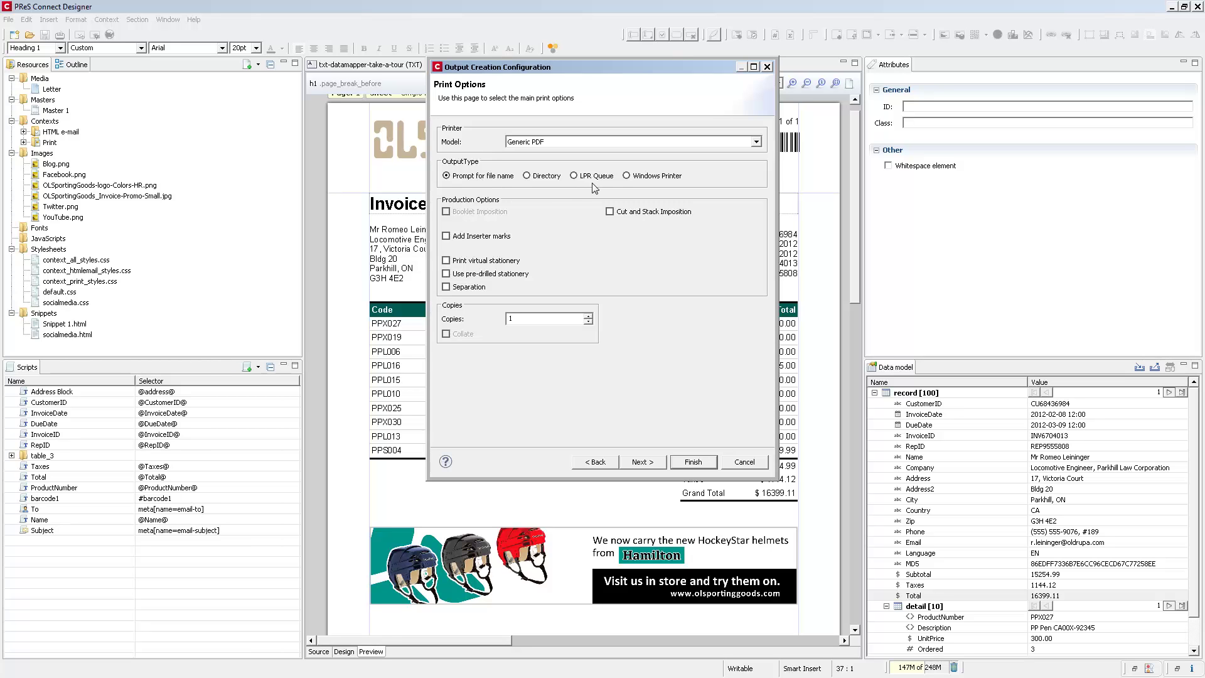
click(636, 213)
click(485, 237)
click(644, 462)
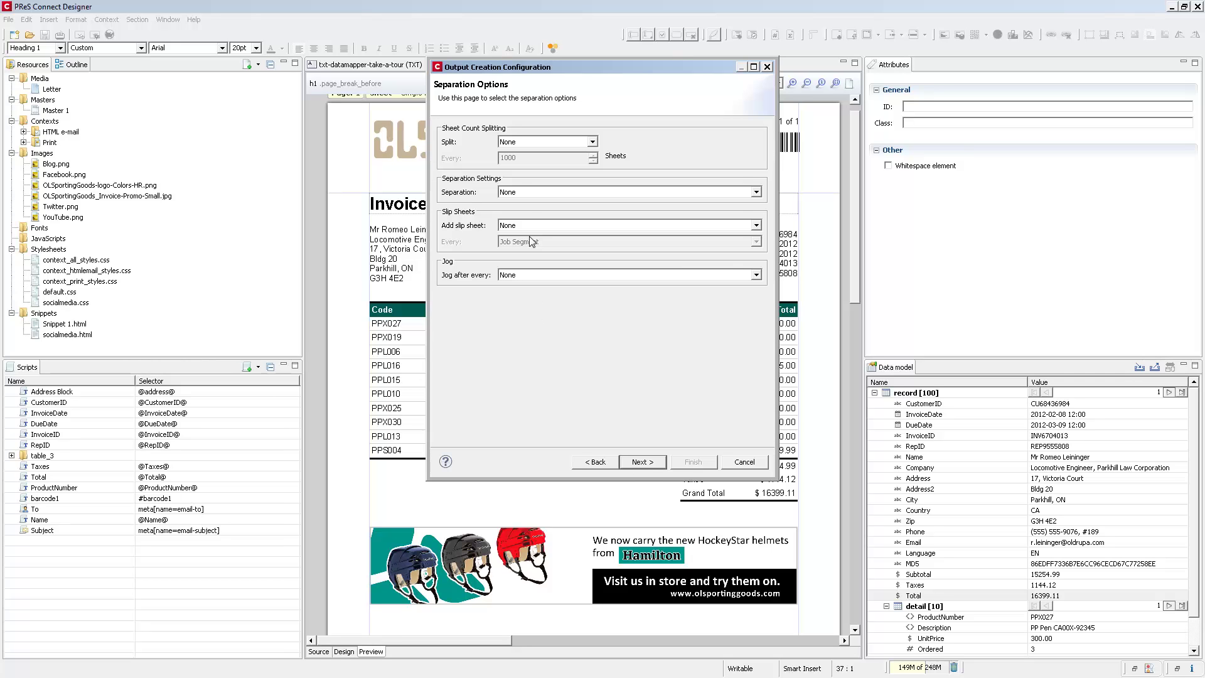
- Set the output separation to Job Segment and continue to the imposition options
click(530, 195)
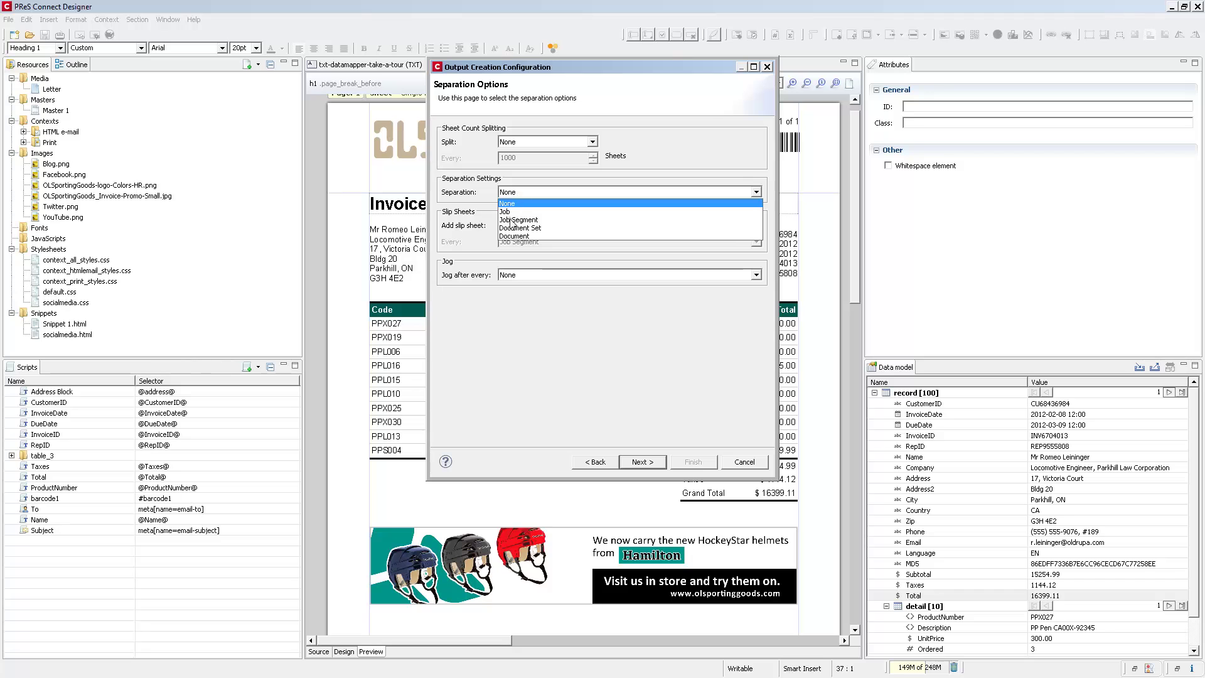
click(511, 210)
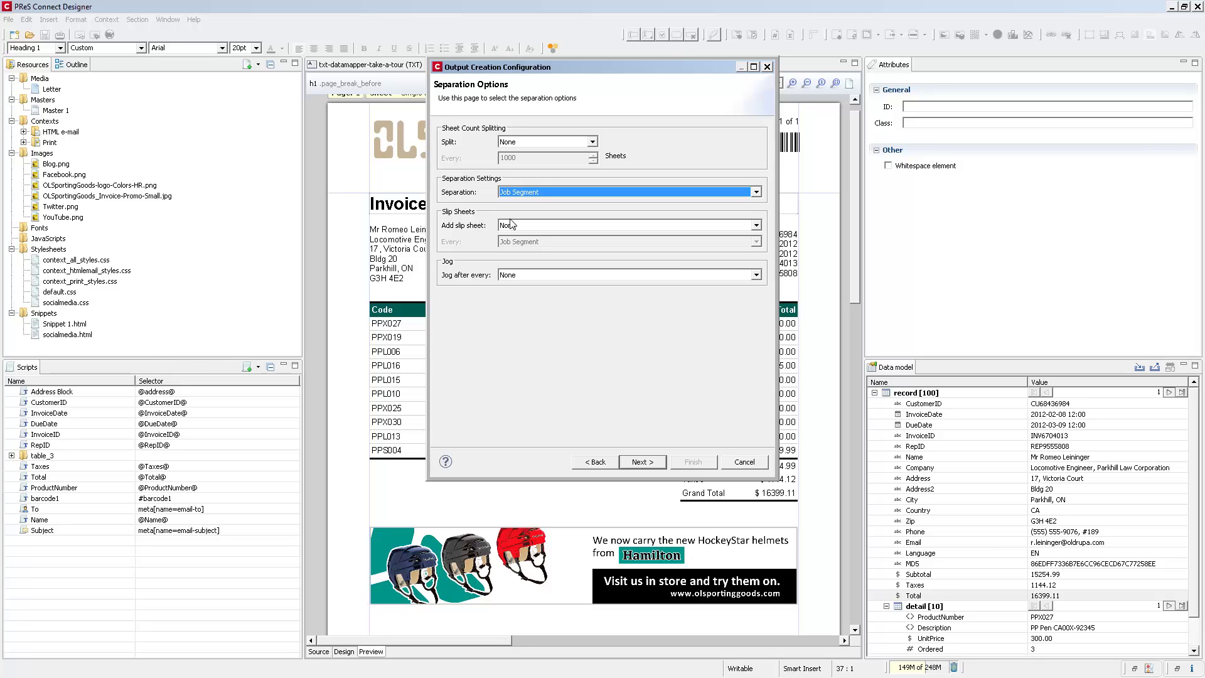
click(644, 461)
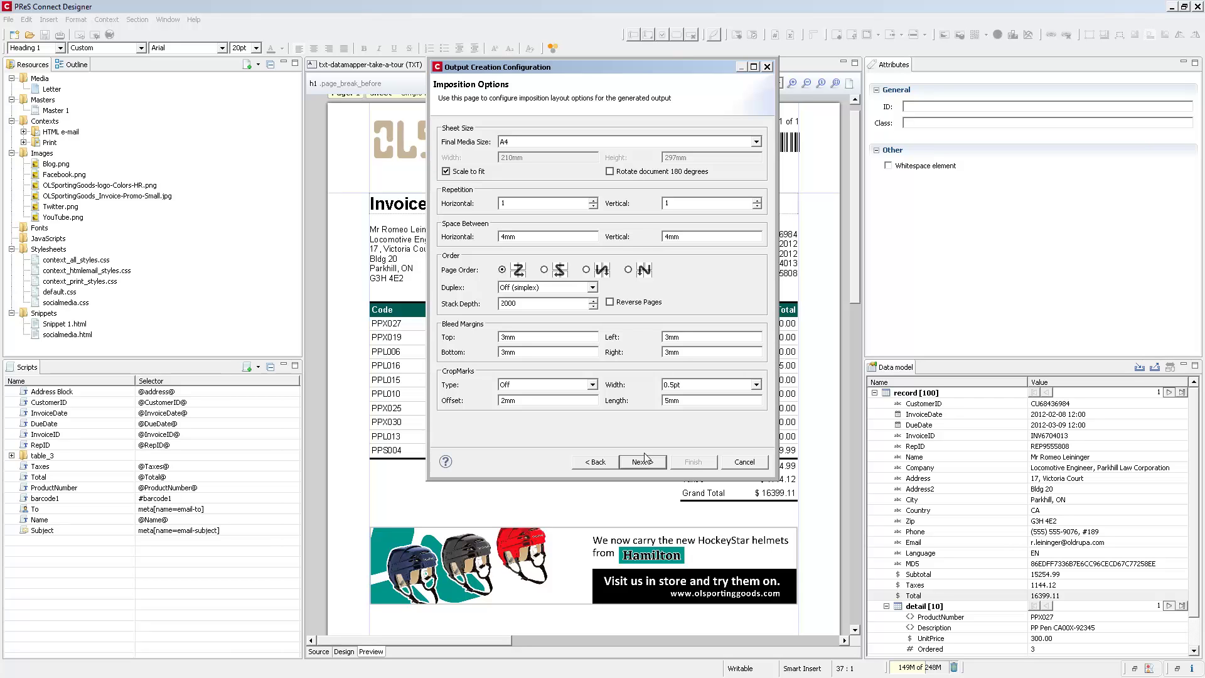
- Set the final media size to A3 with a horizontal repetition of 2 in the imposition options
click(634, 143)
click(527, 215)
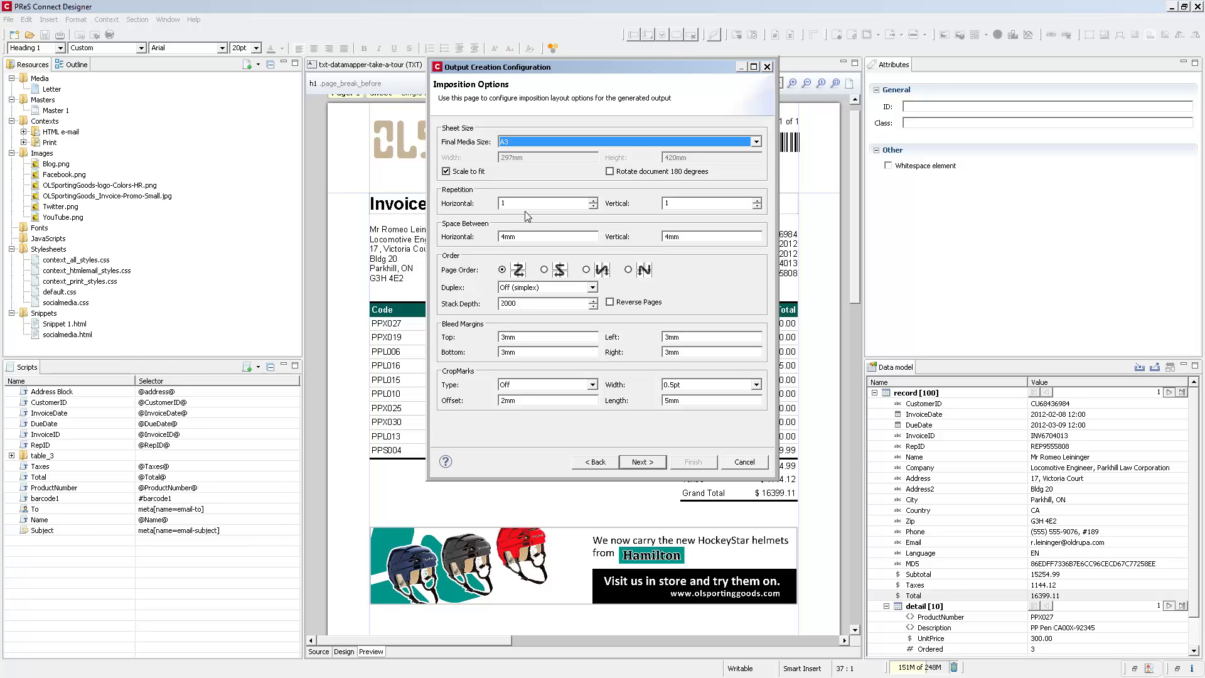
click(592, 199)
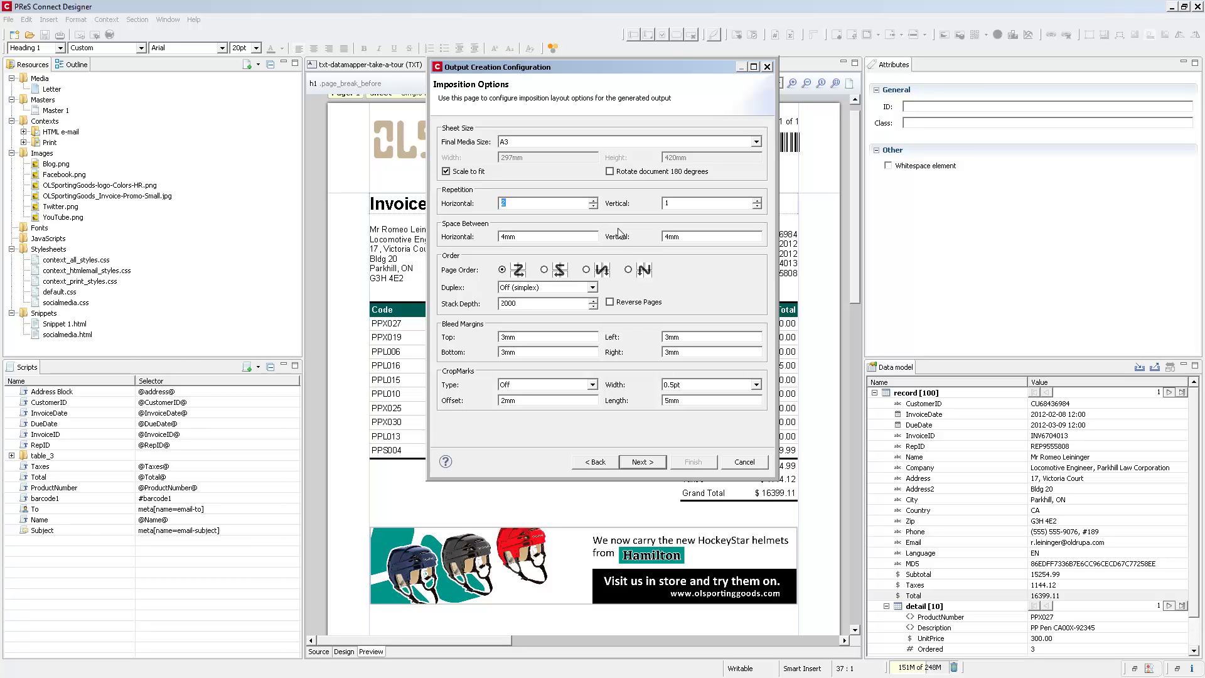
click(640, 463)
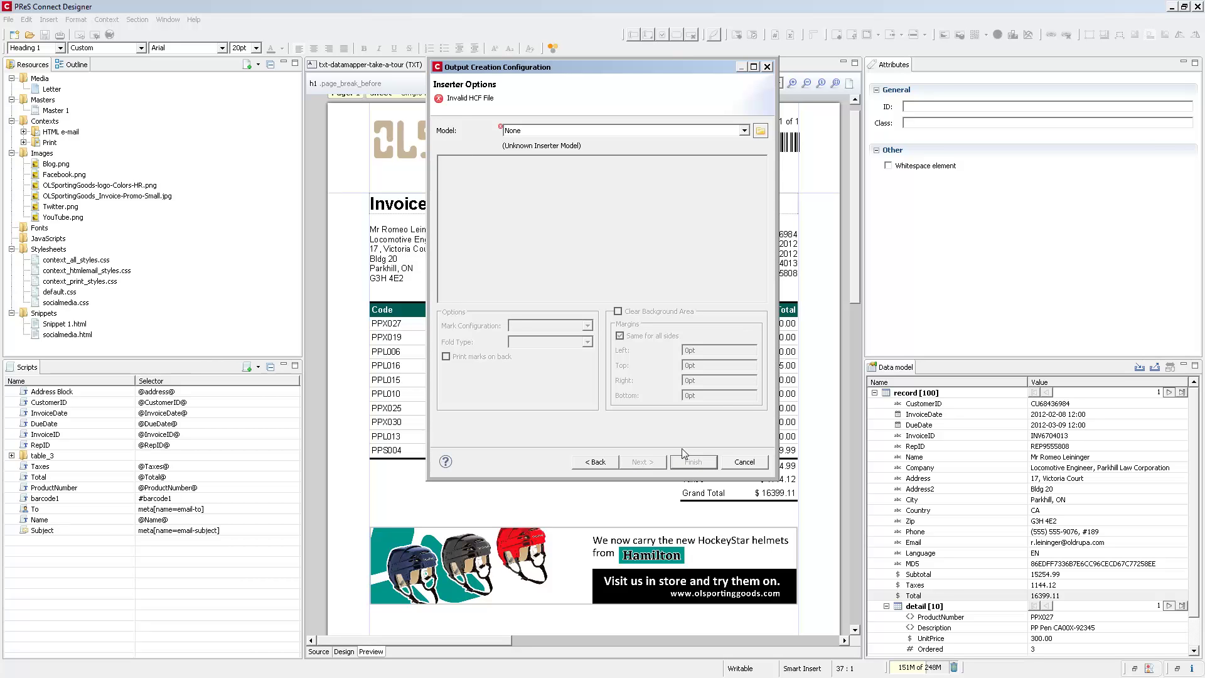
- Load the inserter model from DI500-600.hcf and choose its fold type
click(760, 130)
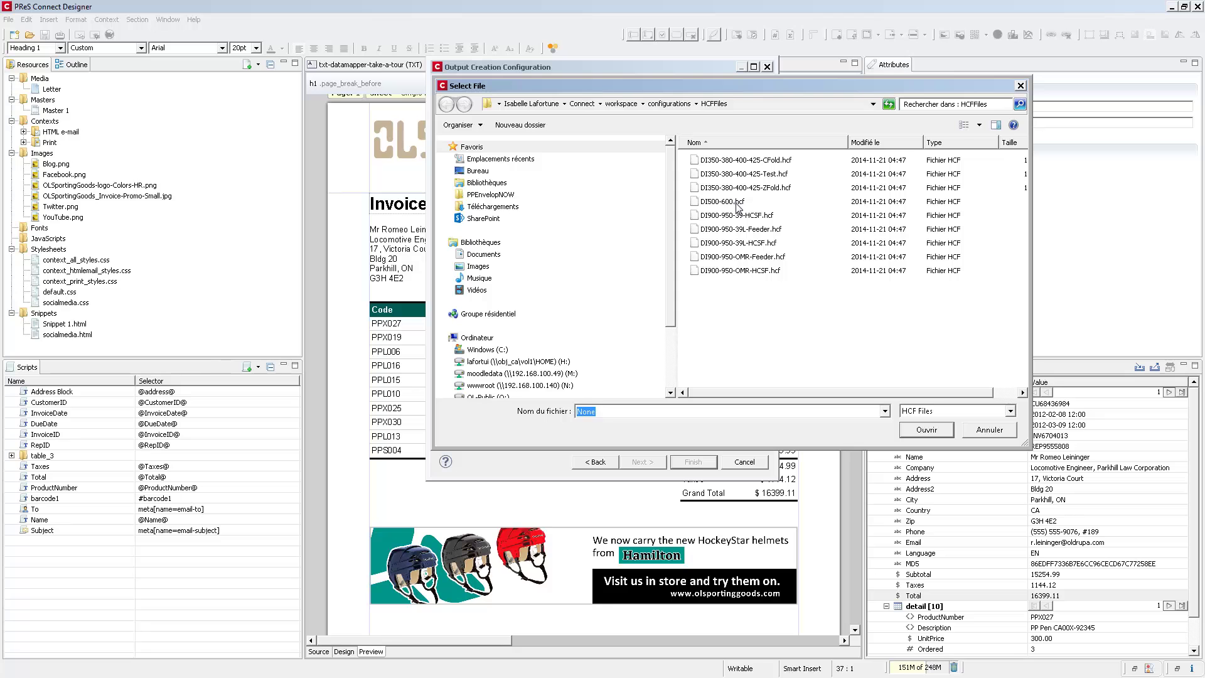
click(737, 201)
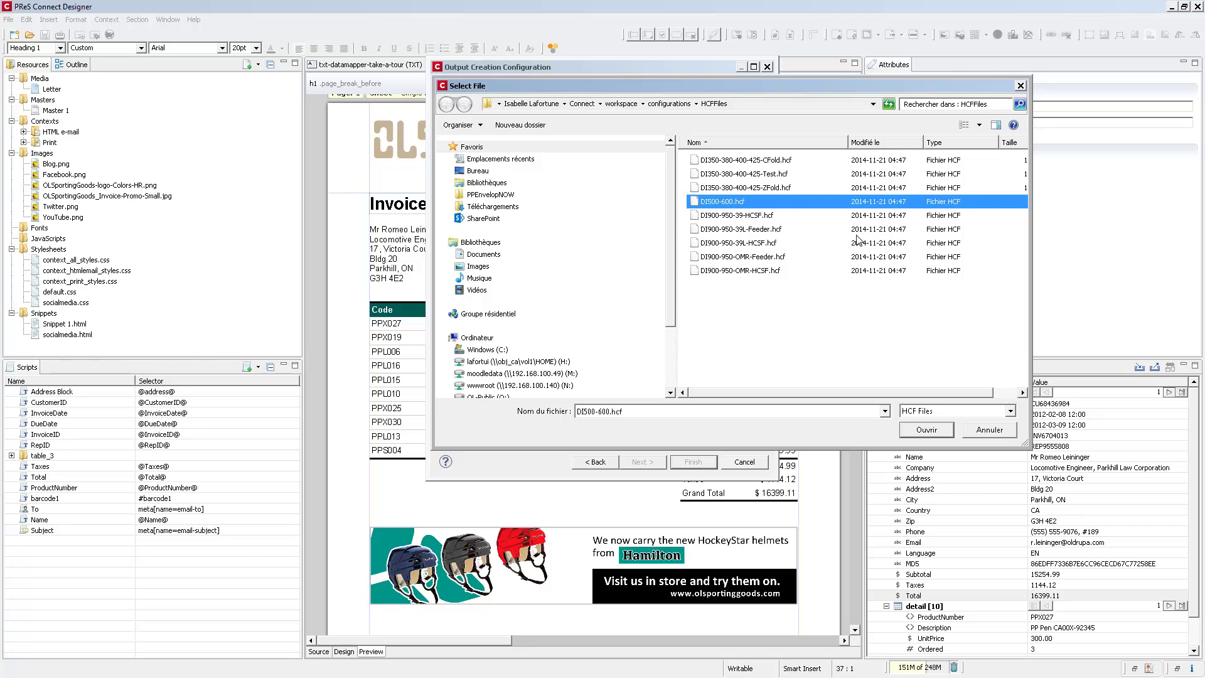
click(926, 430)
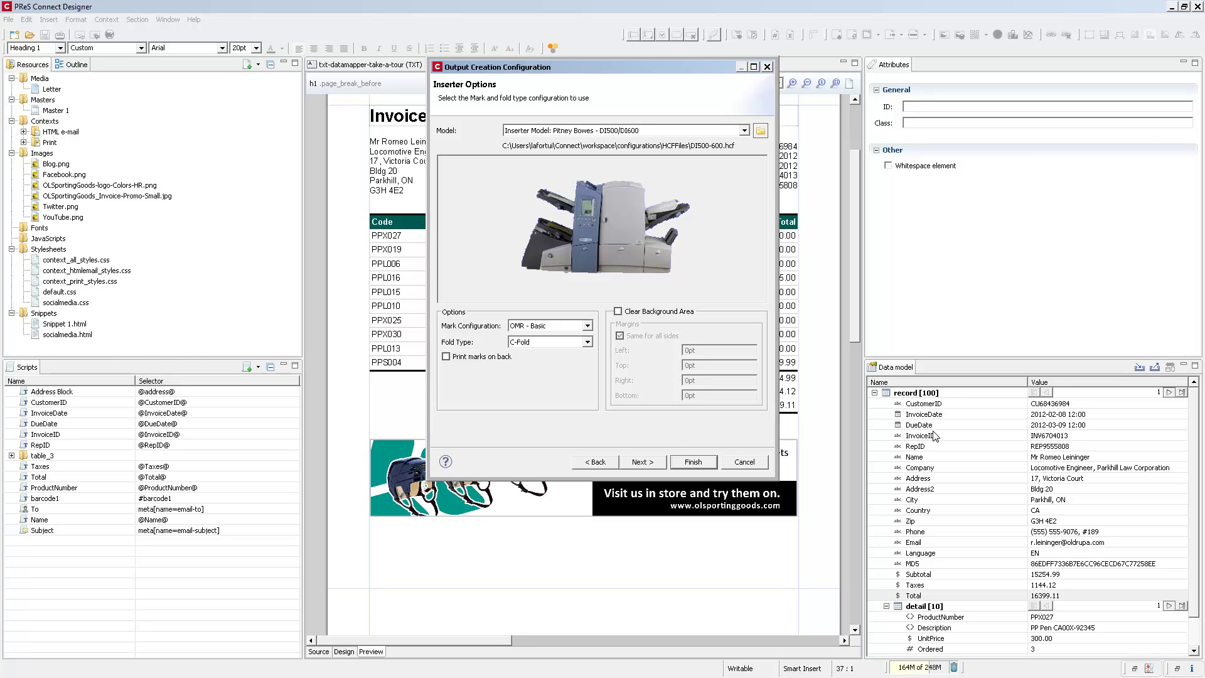
click(555, 344)
click(533, 361)
click(643, 461)
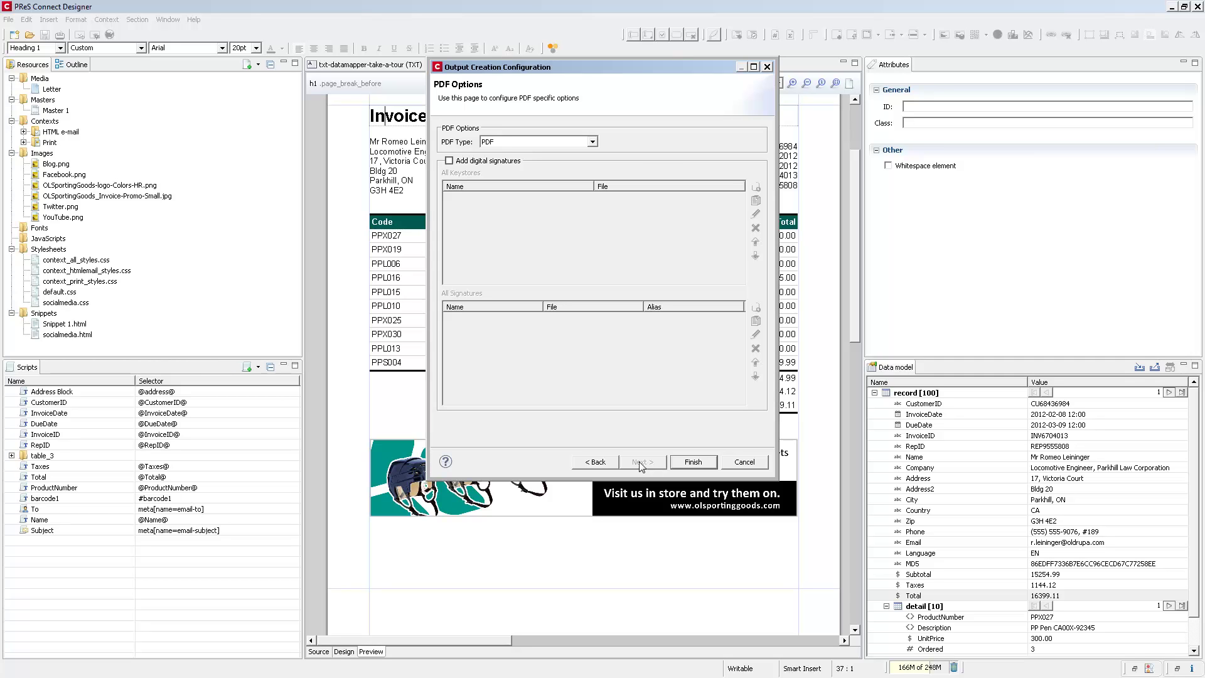
- Set the PDF type to PDF-VT and leave digital signatures disabled after viewing their options
click(591, 142)
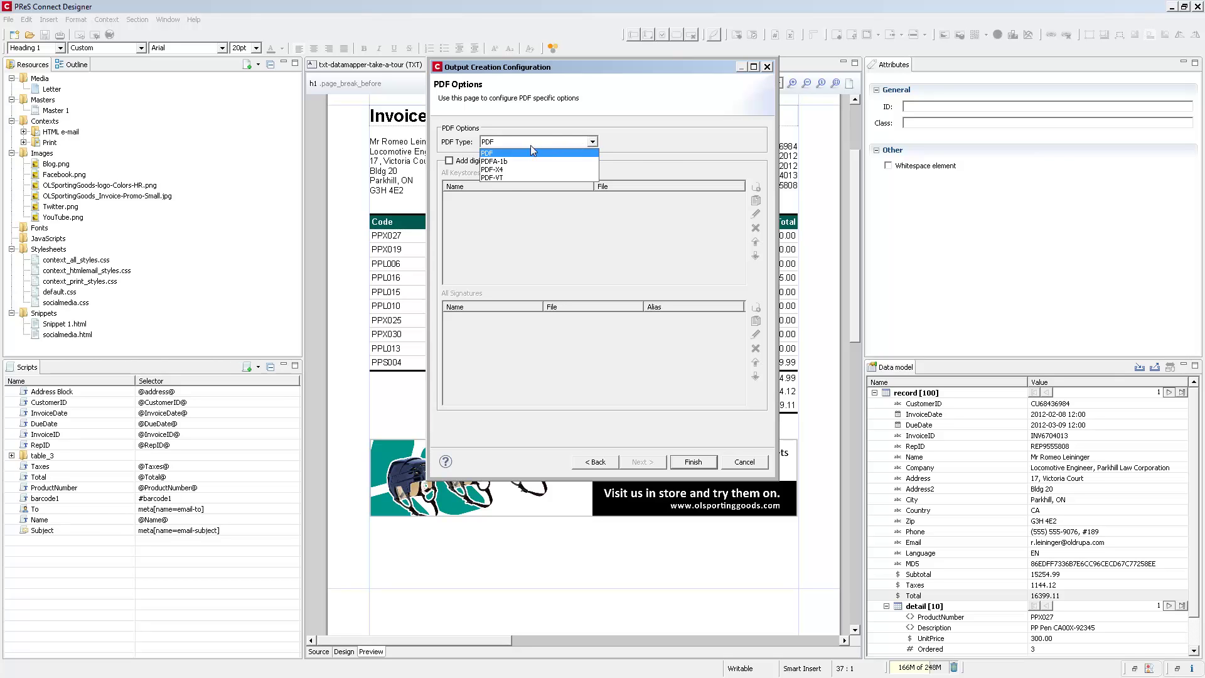
click(504, 177)
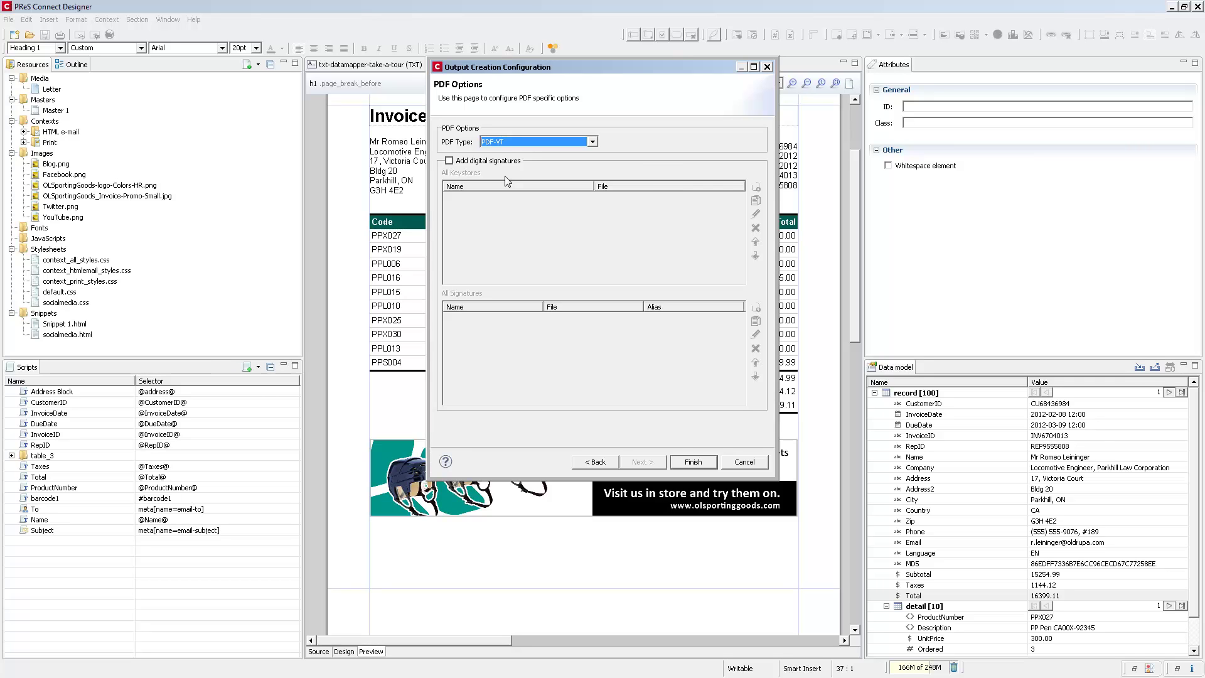
click(449, 161)
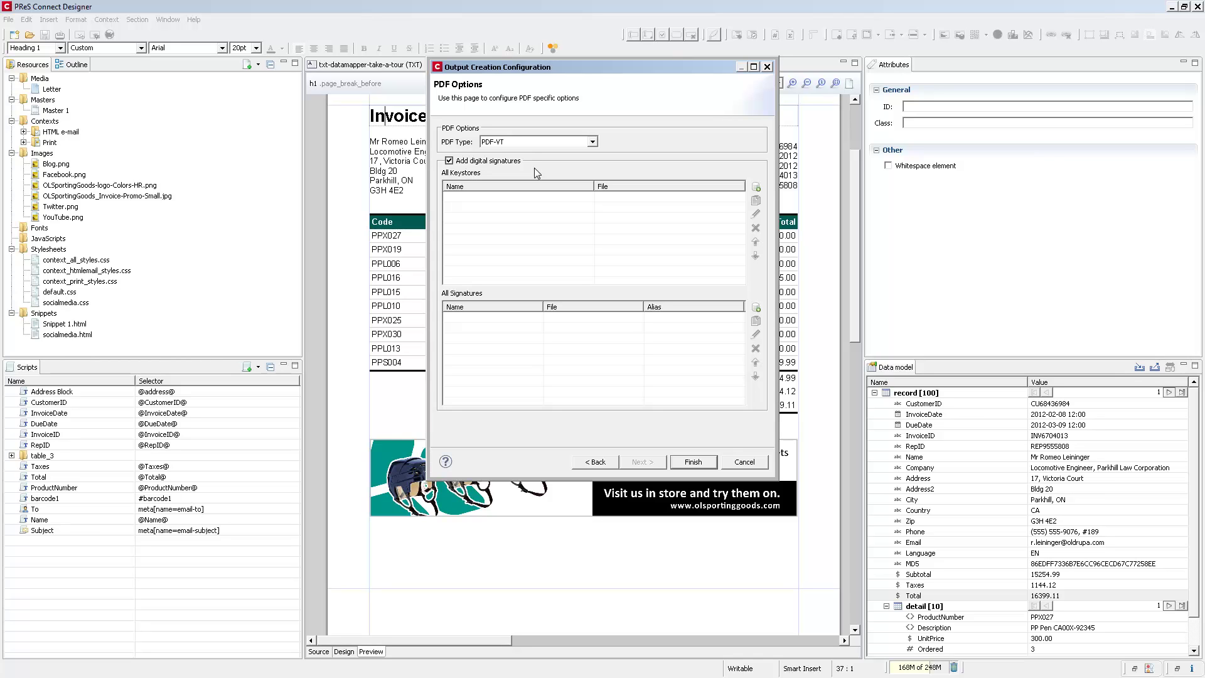
key(space)
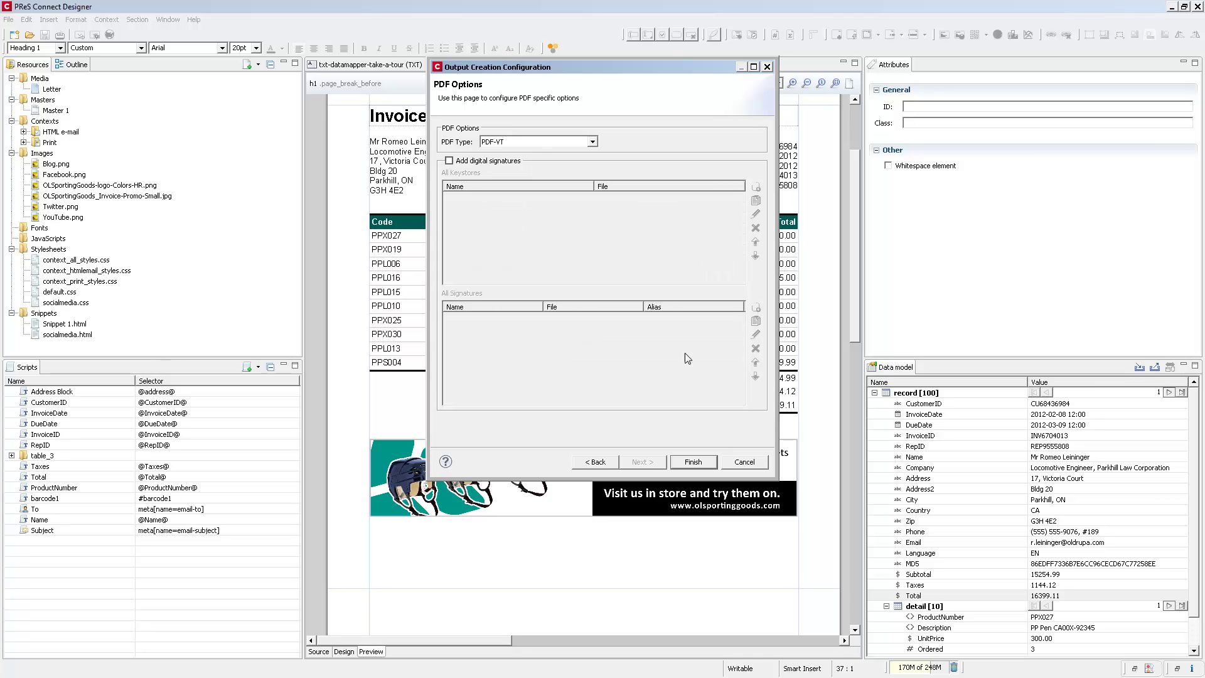
- Finish the configuration and name the preset "PDF File" with the description "Generic PDF files"
click(692, 462)
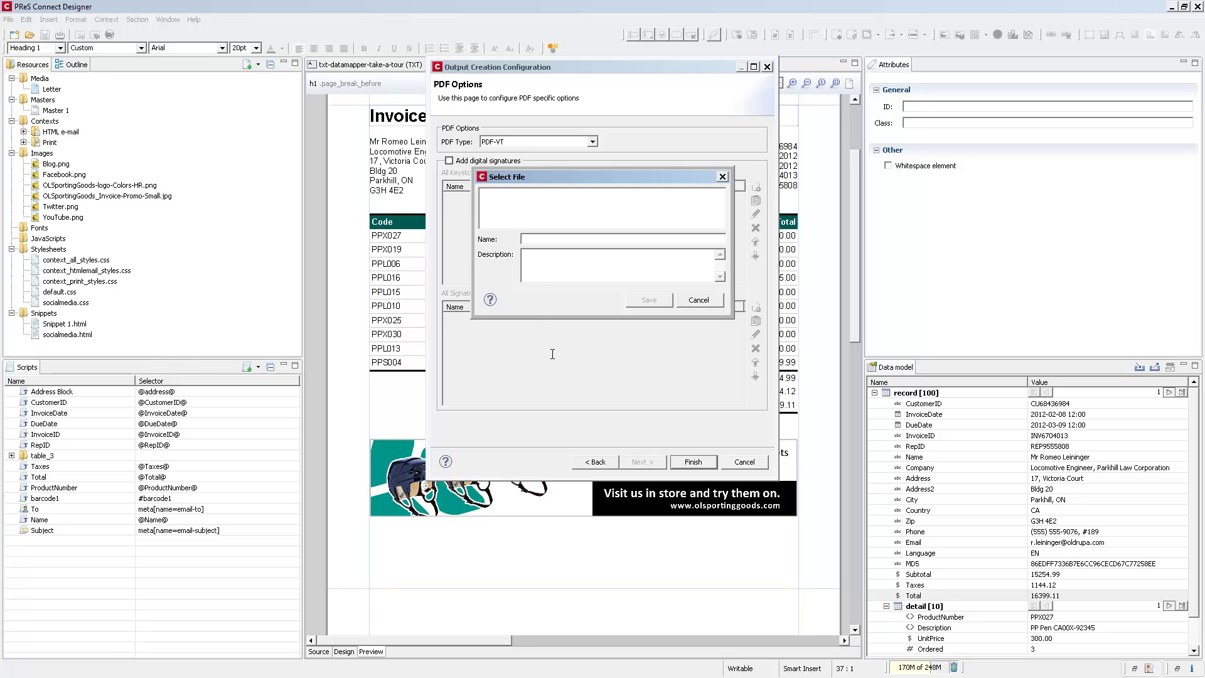
click(537, 239)
text(PDF File)
key(Tab)
text(Generic PDF files)
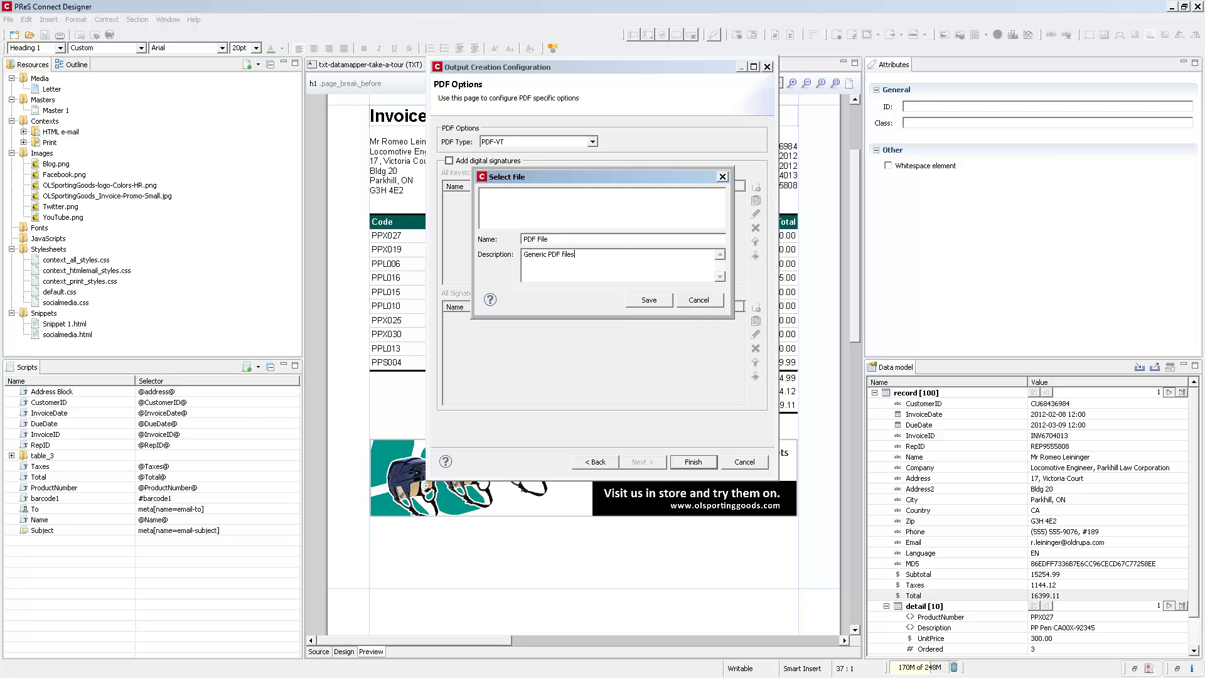